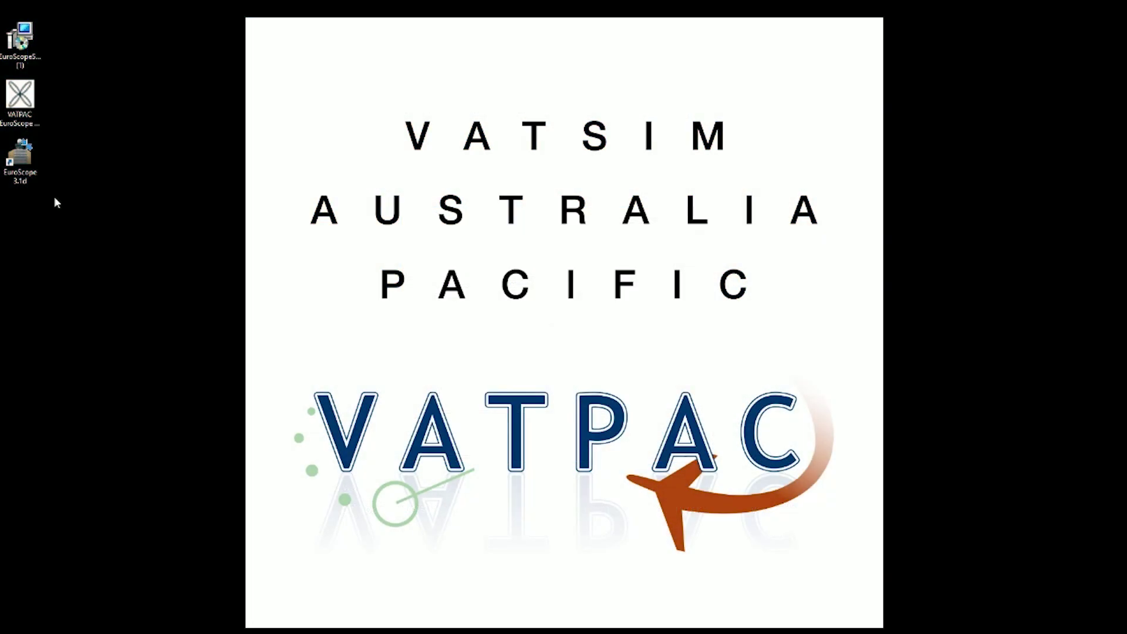
Step: Launch EuroScope 3.1d and load the Melbourne - Snowy centre profile
click(21, 154)
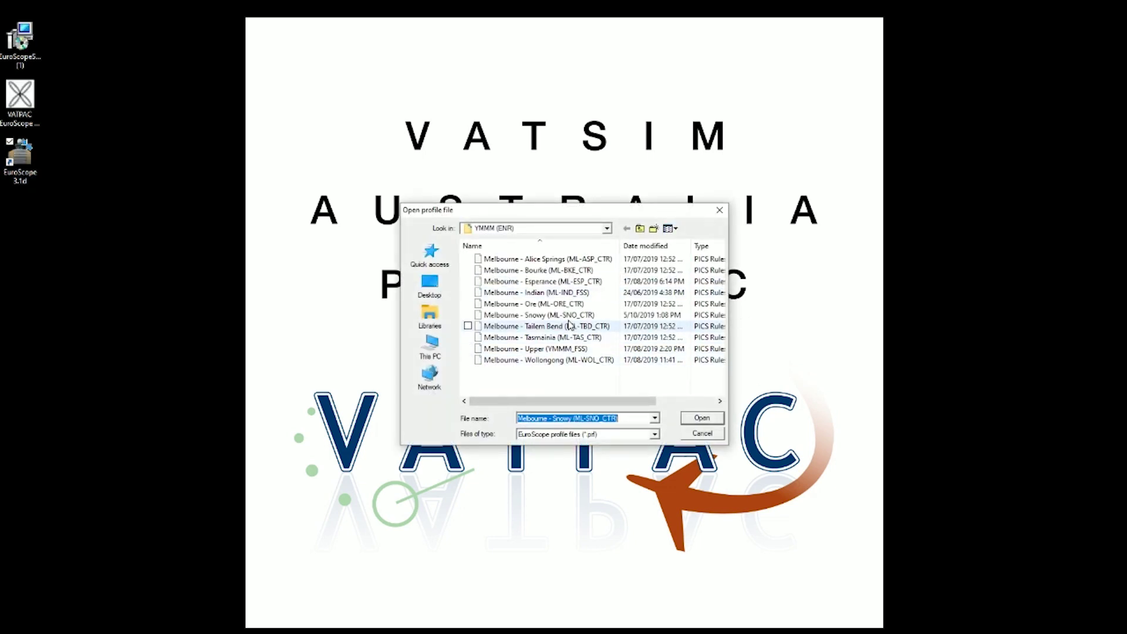
click(570, 317)
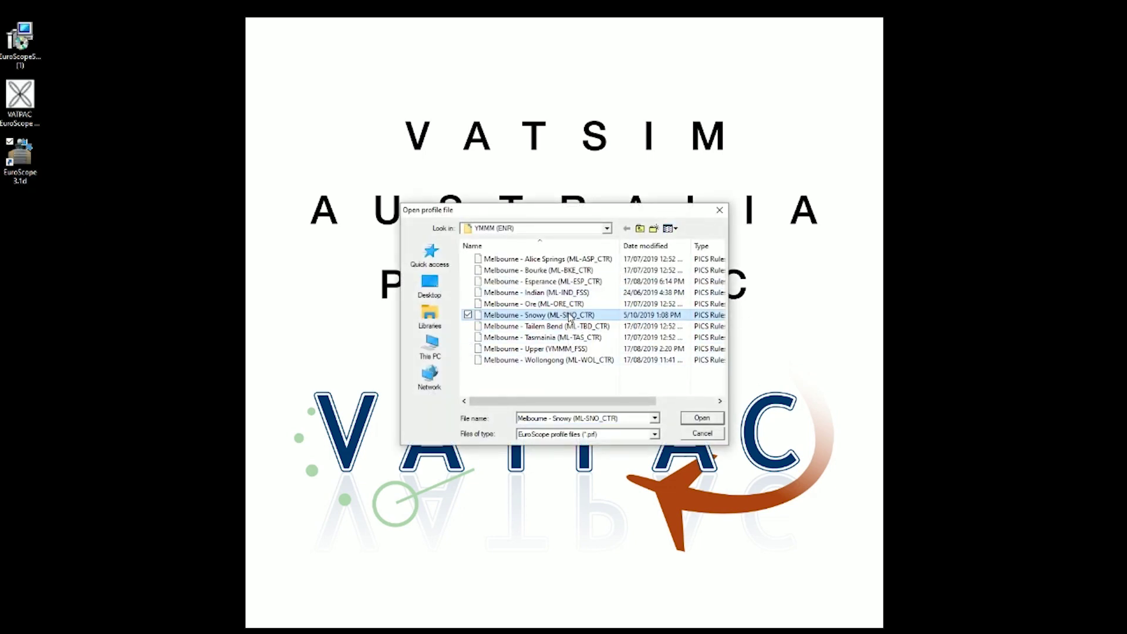
click(701, 418)
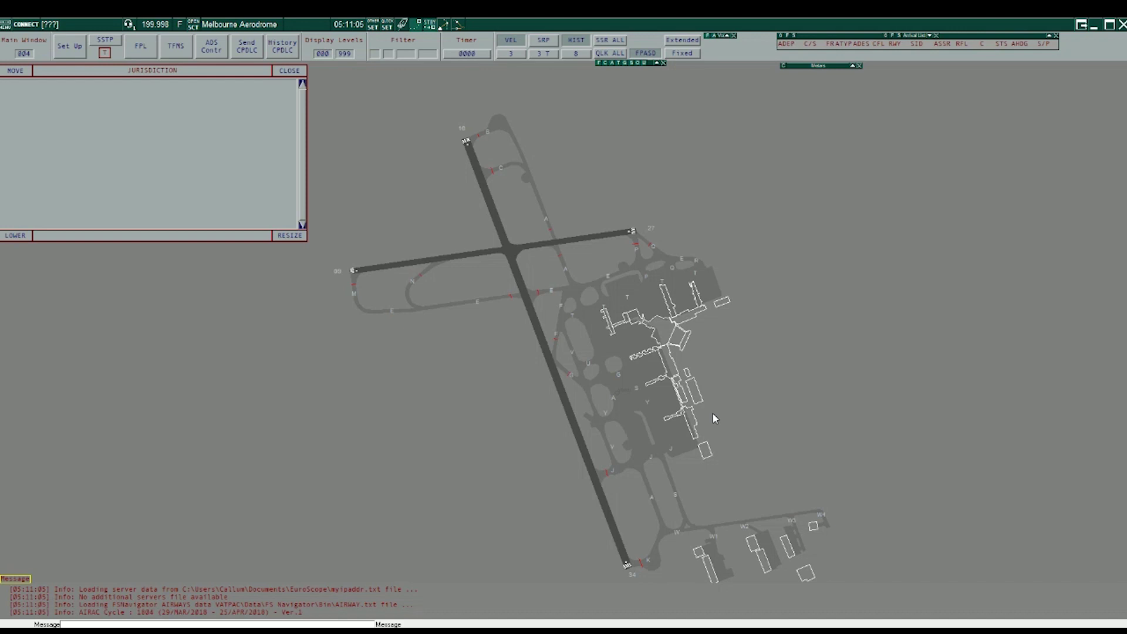
Step: Connect to VATSIM as ML-SNO_CTR, confirming the logoff time prompt
click(27, 23)
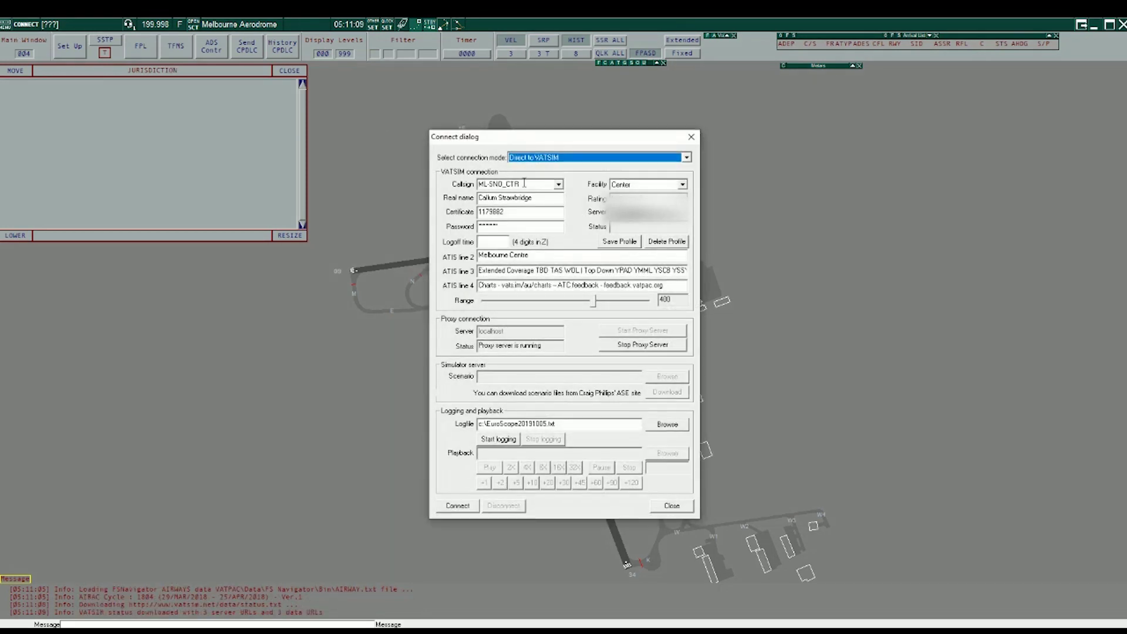
click(505, 271)
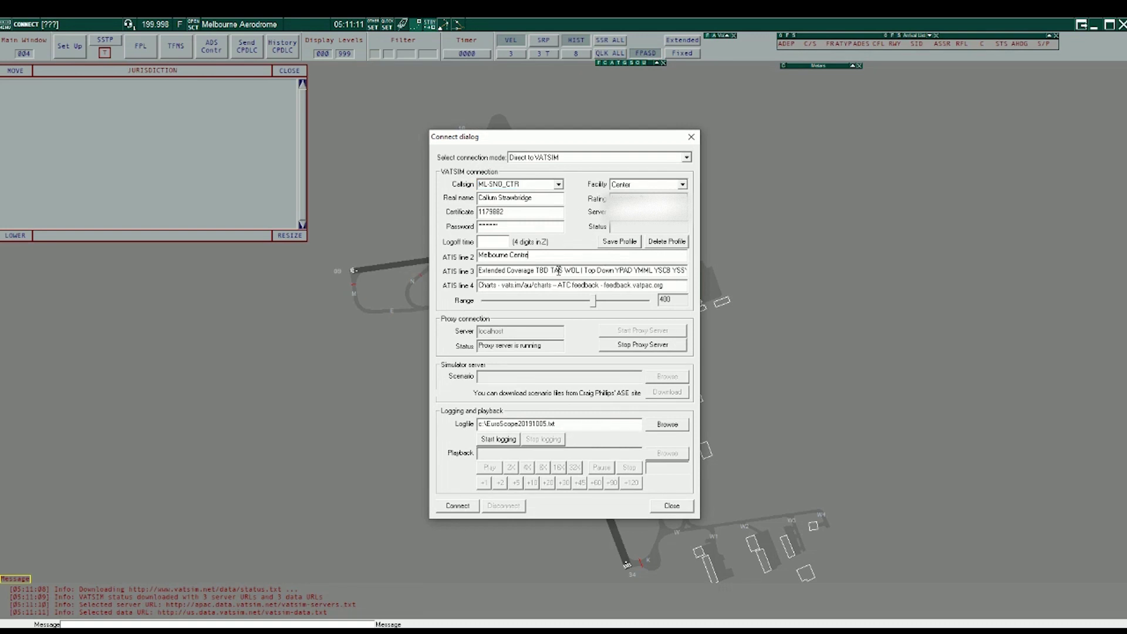
click(446, 509)
click(596, 355)
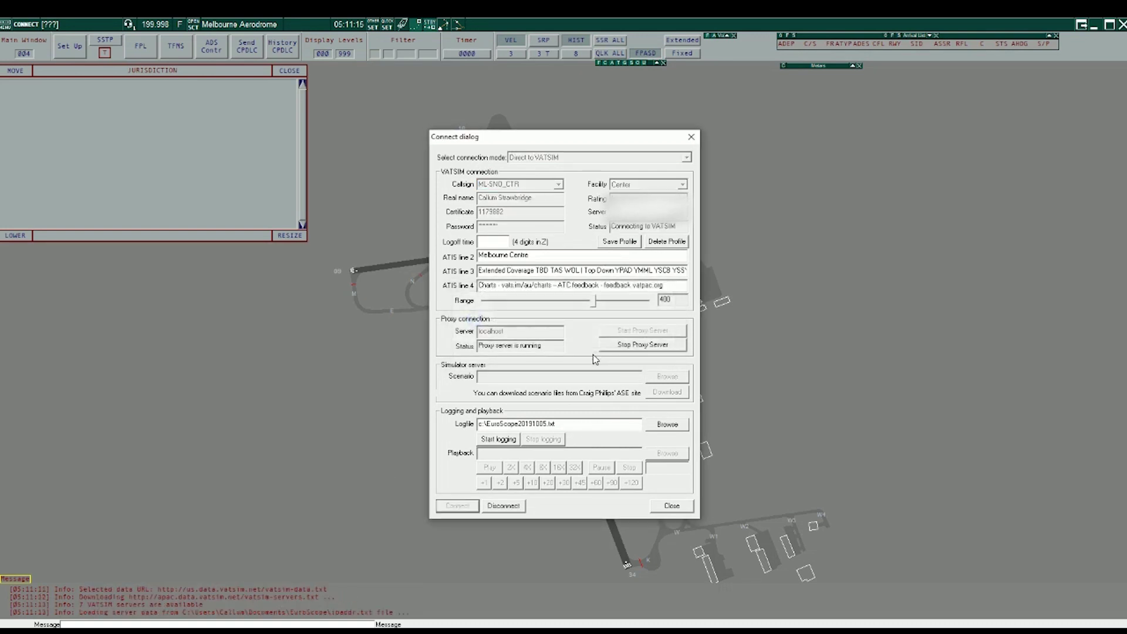
Step: Switch to the ML-SNO_CTR enroute sector display with 124.000 set
scroll(543, 429, down, 1)
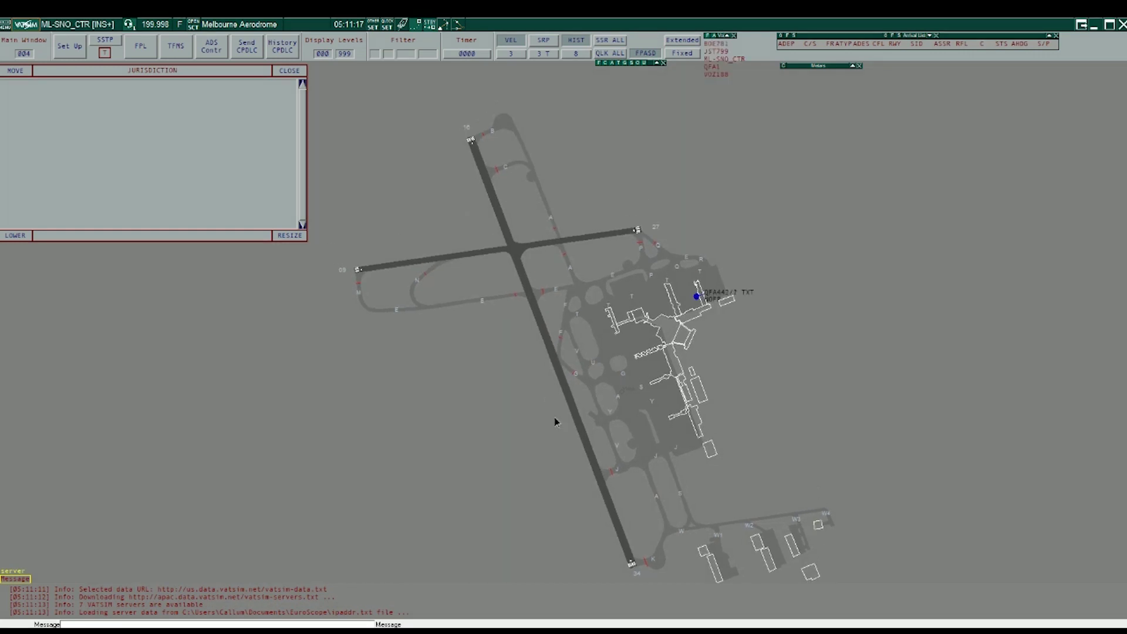
scroll(509, 404, down, 2)
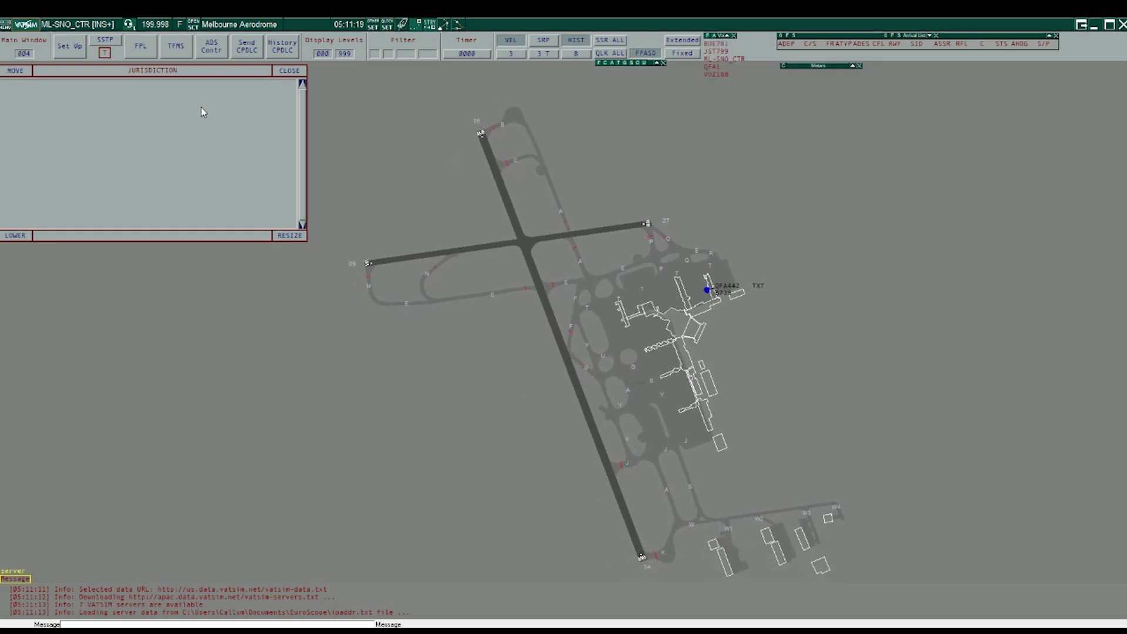
key(ctrl+Tab)
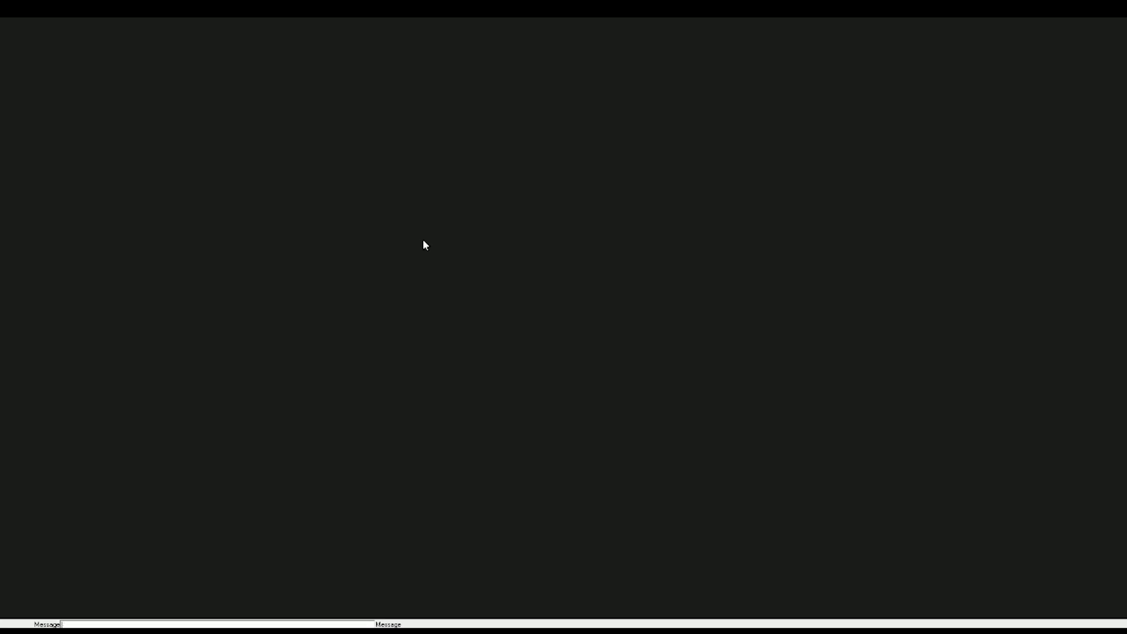
drag(625, 342, 626, 367)
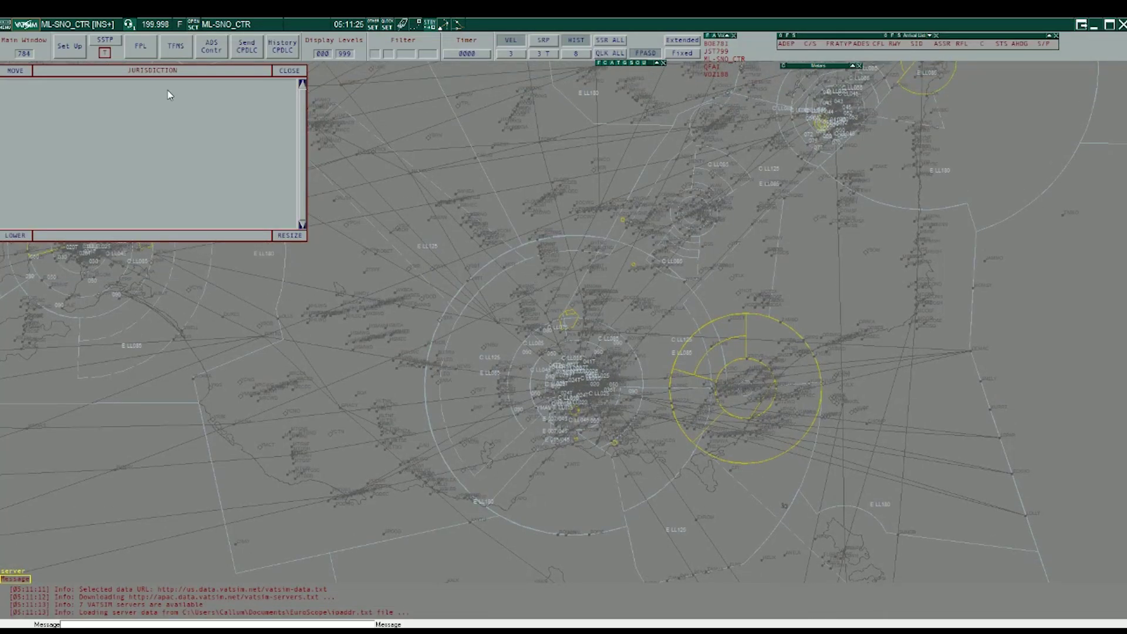
click(129, 24)
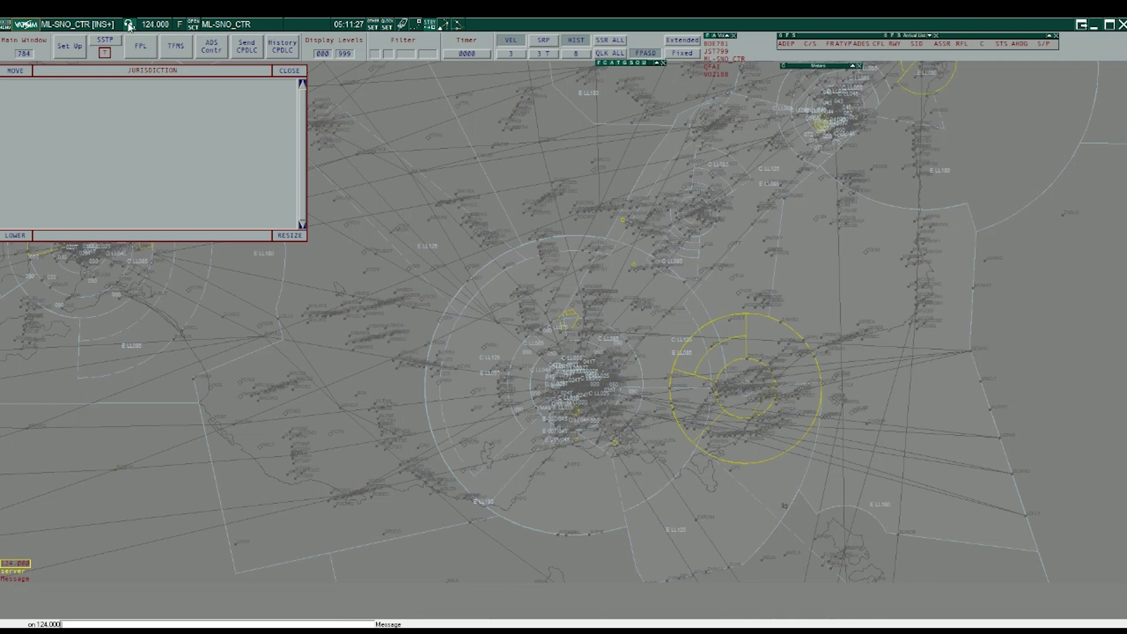
Step: Find and select the Melbourne Centre (Snowy) 124.000 row in the voice station list
scroll(574, 285, down, 20)
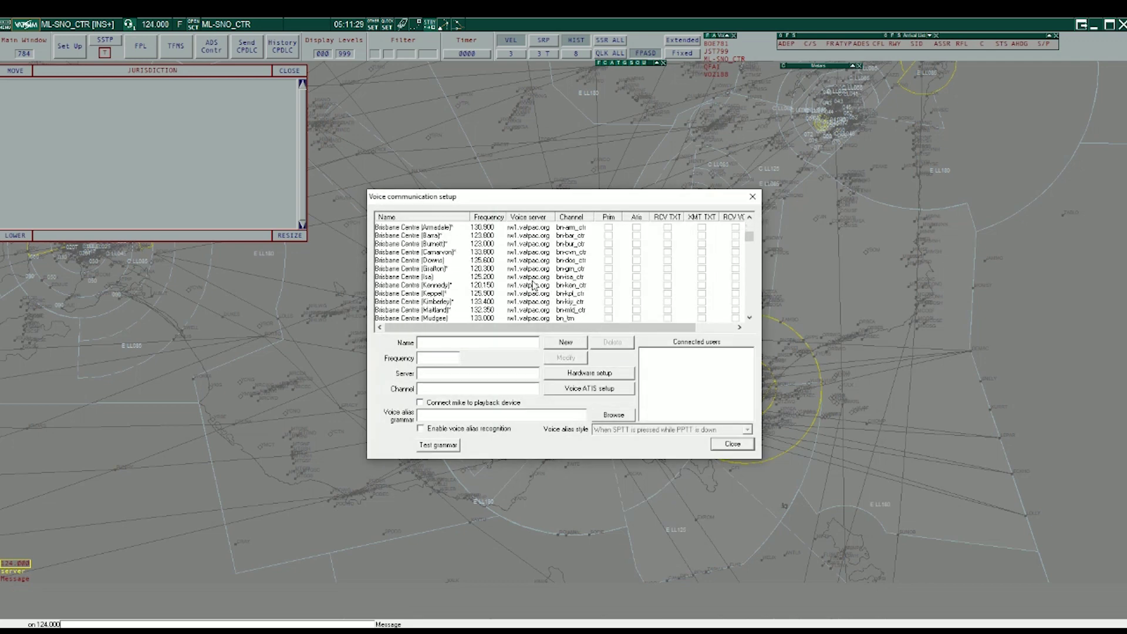
scroll(498, 304, down, 3)
click(481, 294)
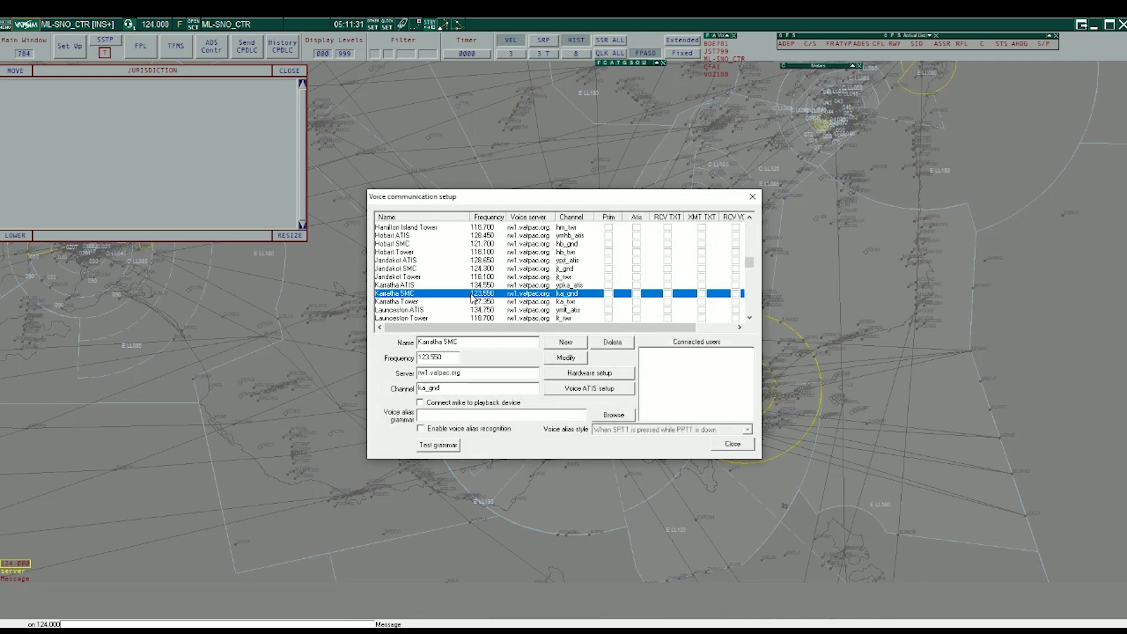
key(Down)
key(Down)
key(Down)
key(Down)
key(Down)
scroll(485, 294, down, 4)
scroll(485, 293, down, 4)
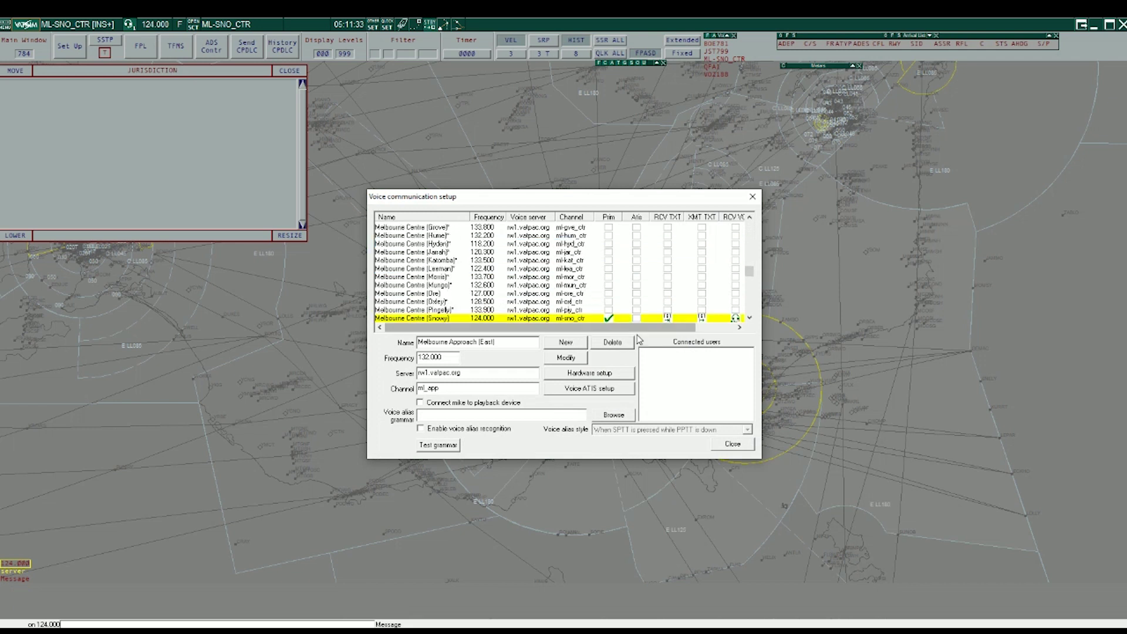
scroll(693, 319, right, 2)
click(690, 318)
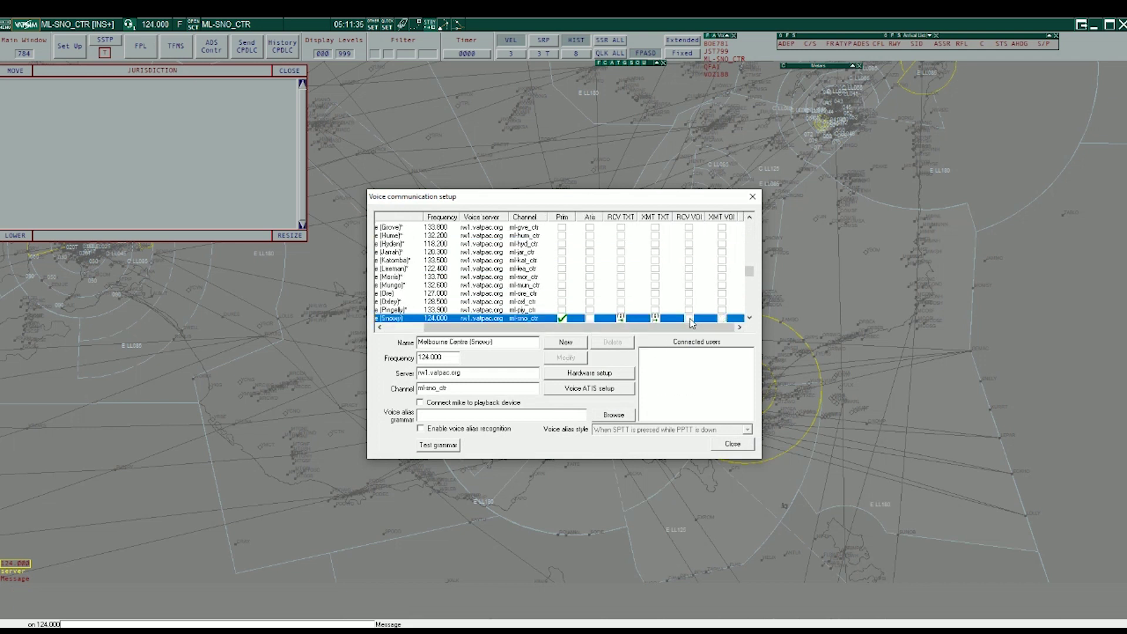
scroll(683, 302, down, 3)
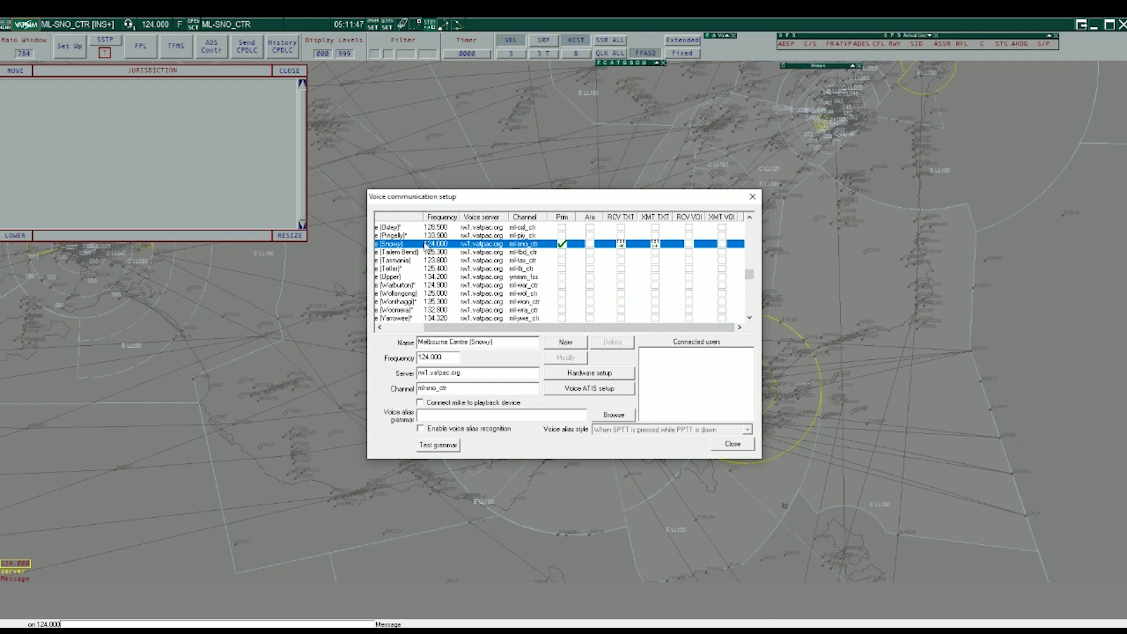
Step: Enable text RCV and XMT for Tailem Bend, Tasmania and Wollongong, then close the setup
click(491, 253)
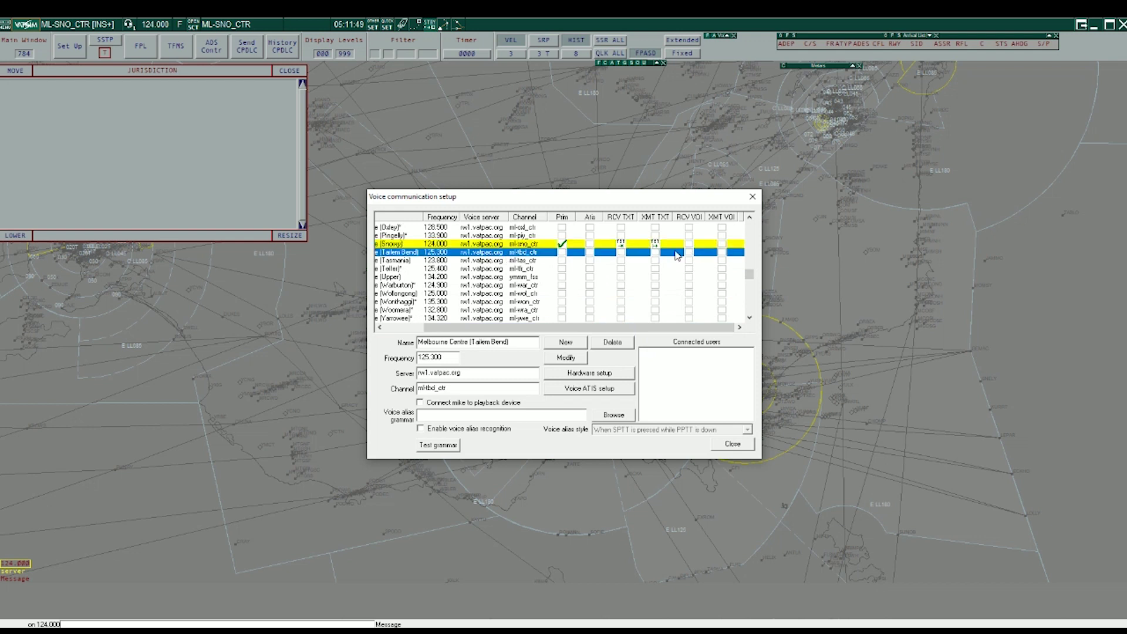
click(622, 251)
click(655, 252)
click(621, 259)
click(655, 260)
click(620, 292)
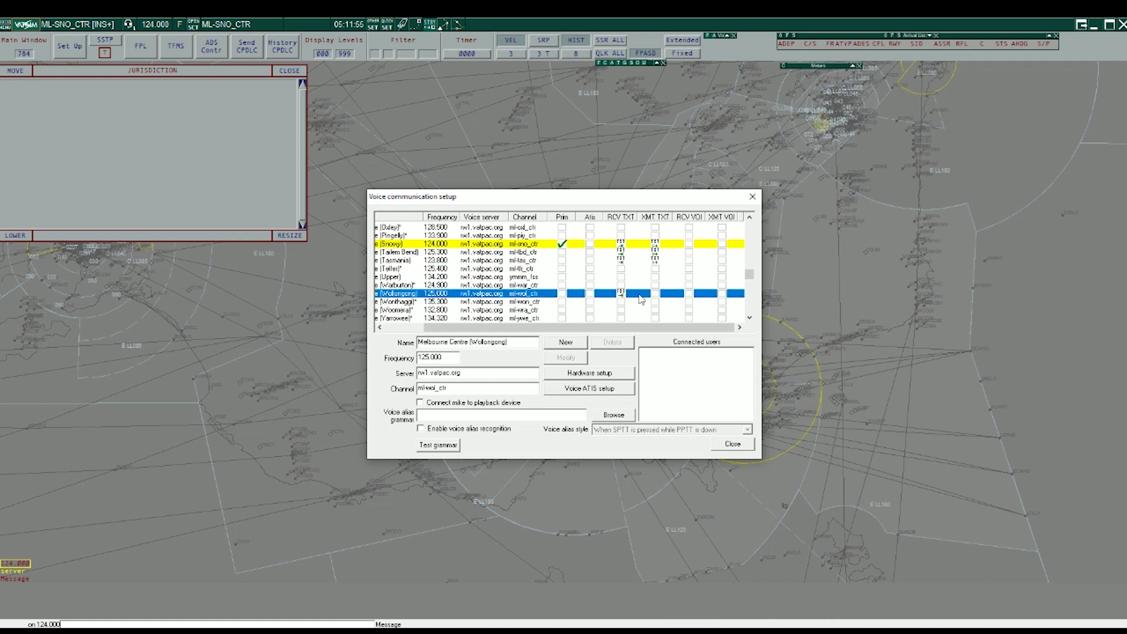
click(656, 294)
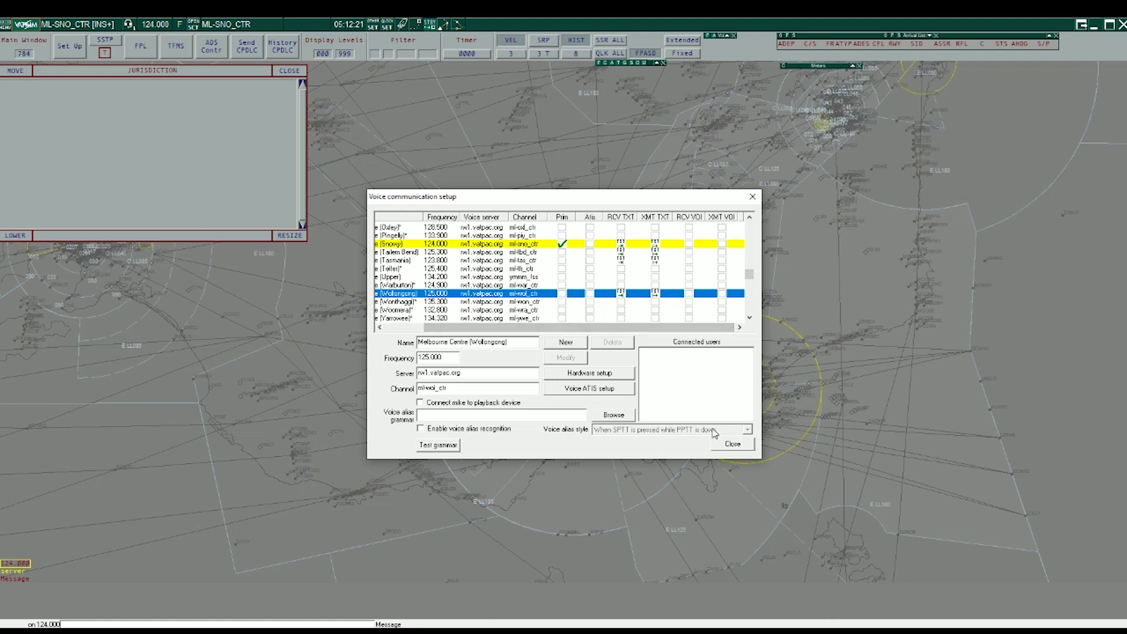
click(740, 449)
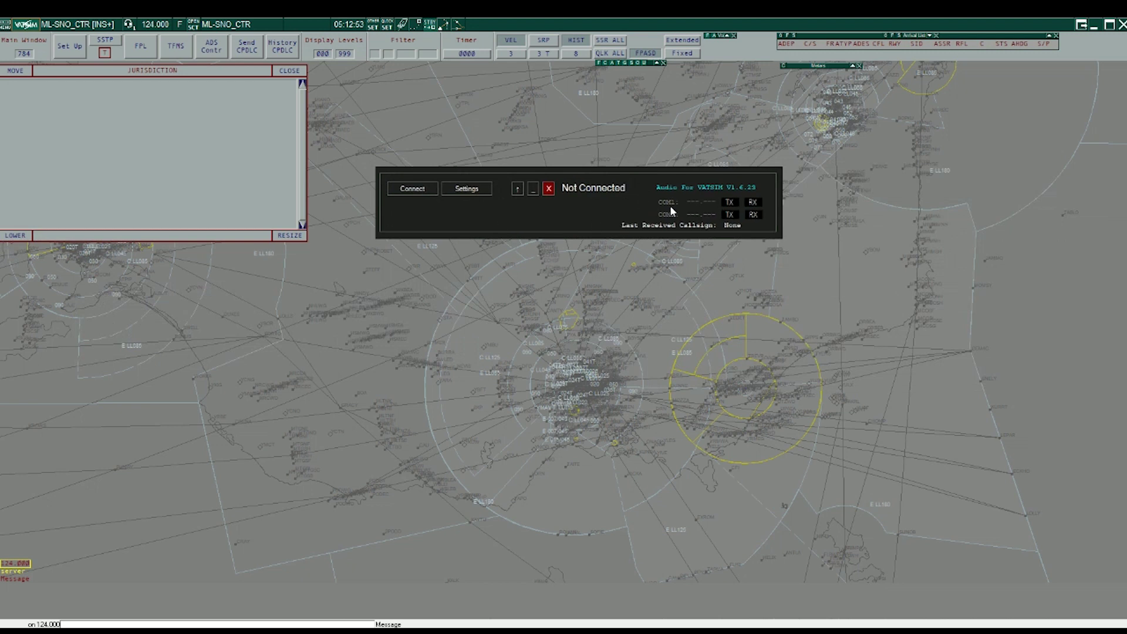
Step: Move the Audio For VATSIM window to the upper right of the screen
drag(643, 188, 773, 178)
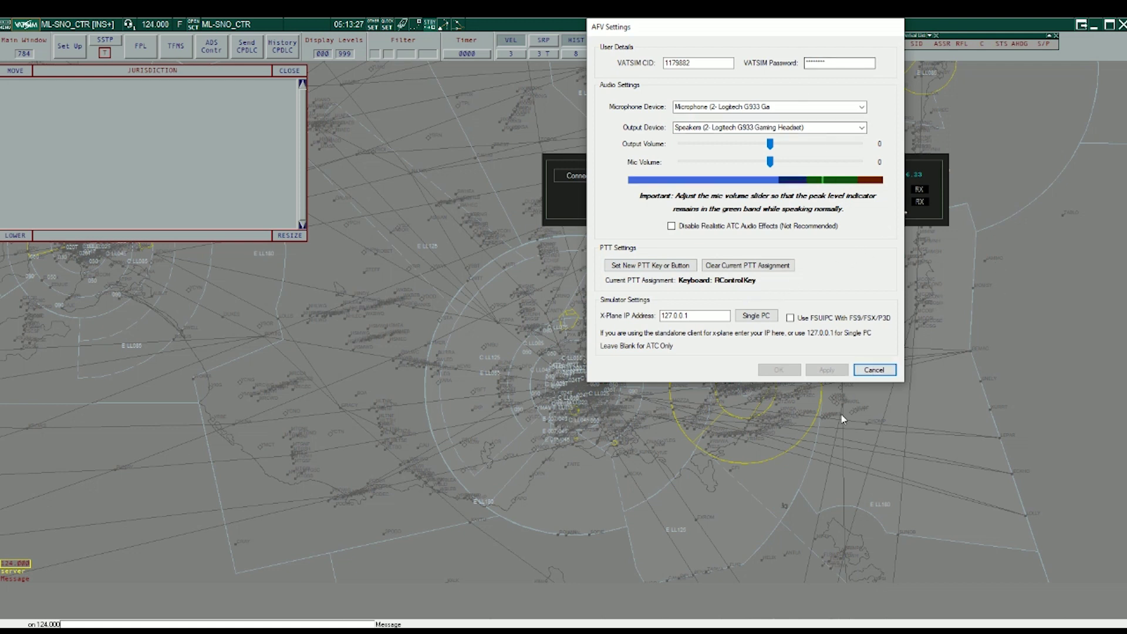
Step: Cancel the Audio For VATSIM settings, leaving account, G933 devices and PTT unchanged
click(874, 370)
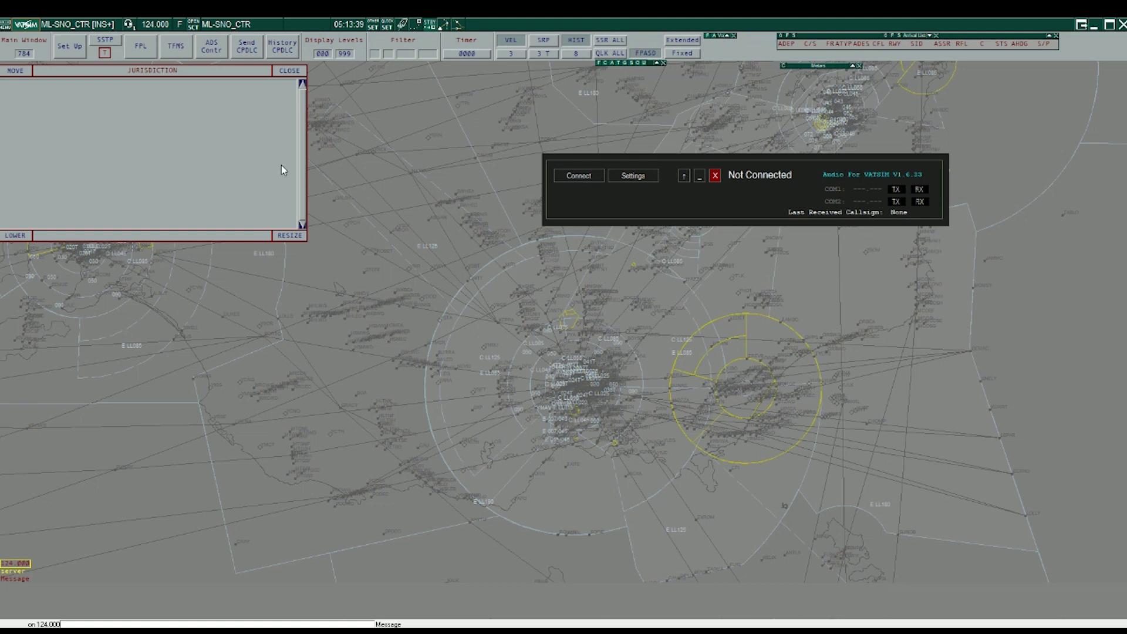
Step: Connect the Audio For VATSIM client as ML-SNO_CTR
click(578, 176)
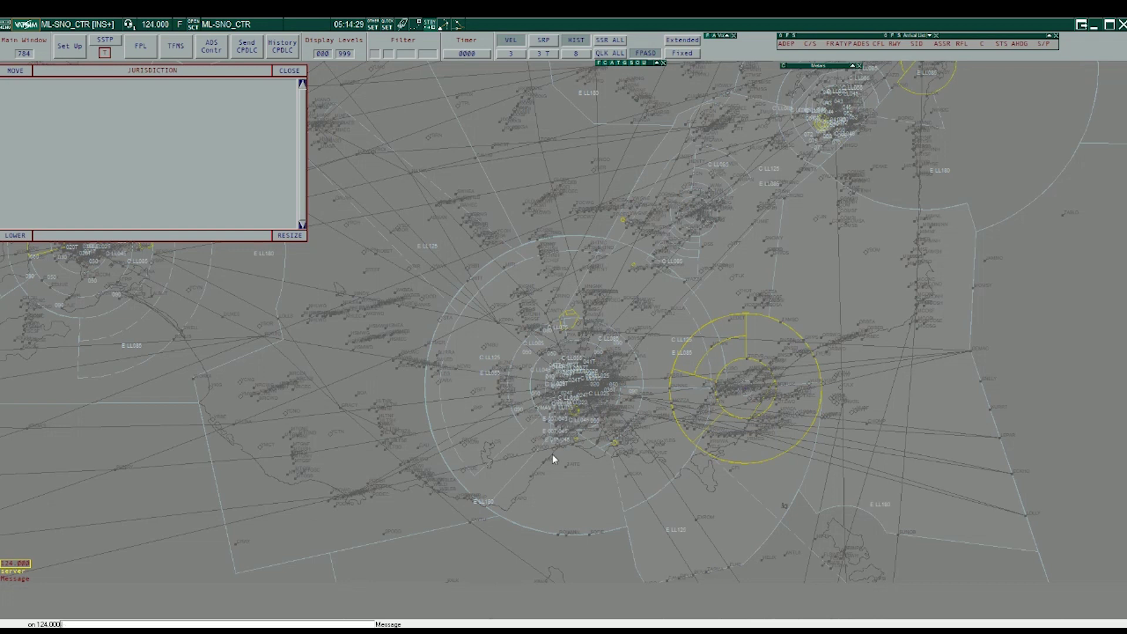
Step: Bring Audio For VATSIM back into view to confirm 124.000 TX and RX are active
key(alt+Tab)
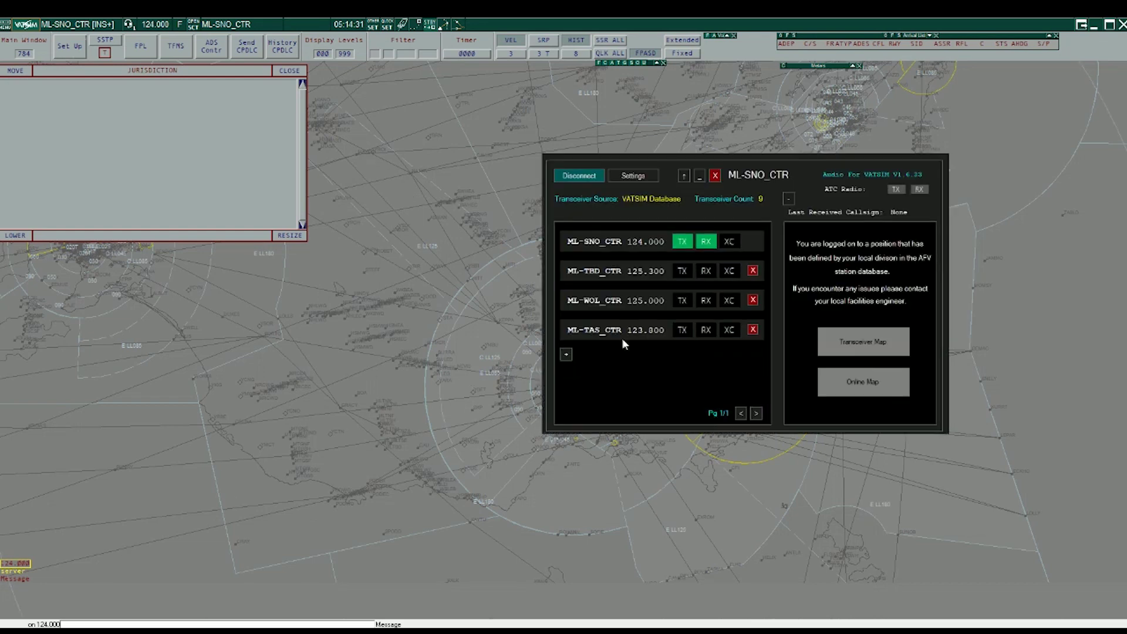
mouse_move(126, 628)
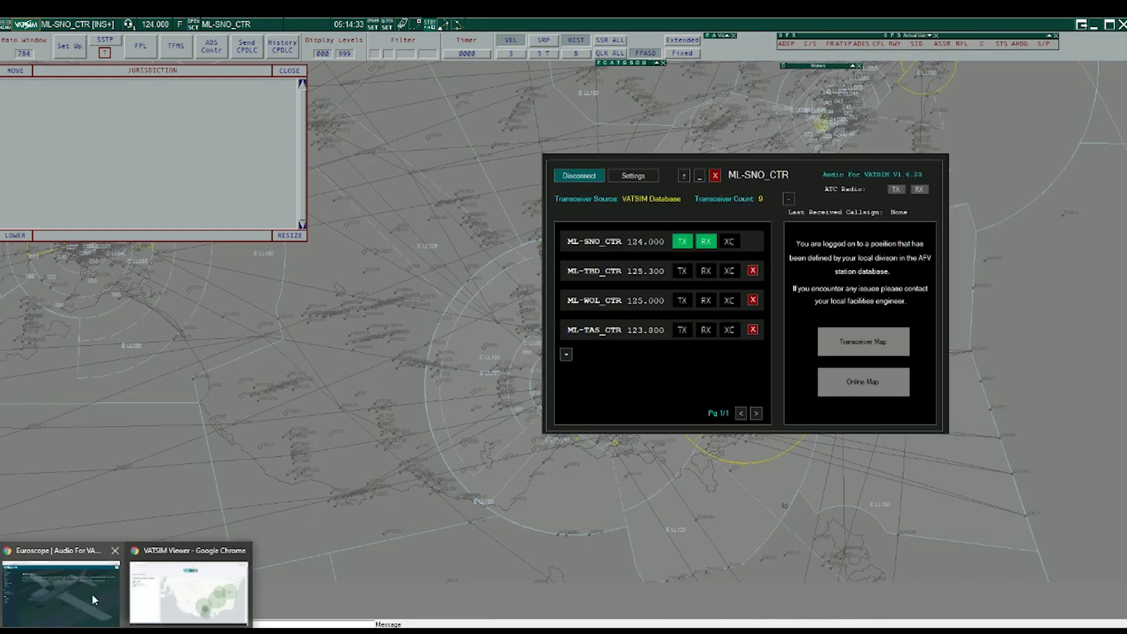
Step: Open the VATSIM AFV map and inspect the Canberra, neighbouring and central transceiver rings
click(228, 602)
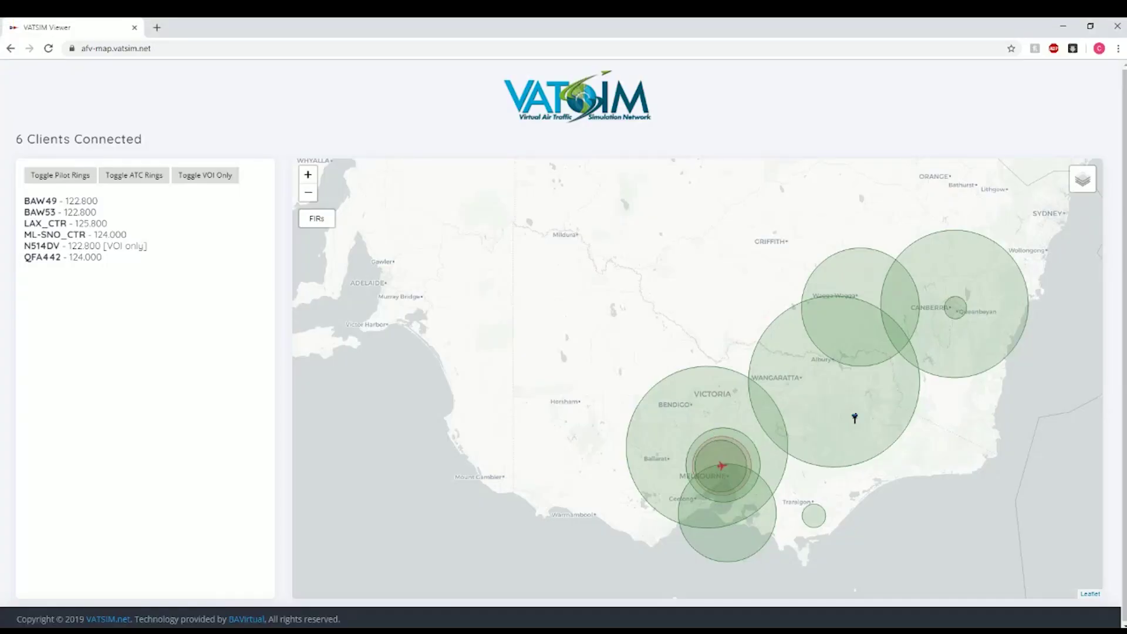
click(964, 272)
click(860, 274)
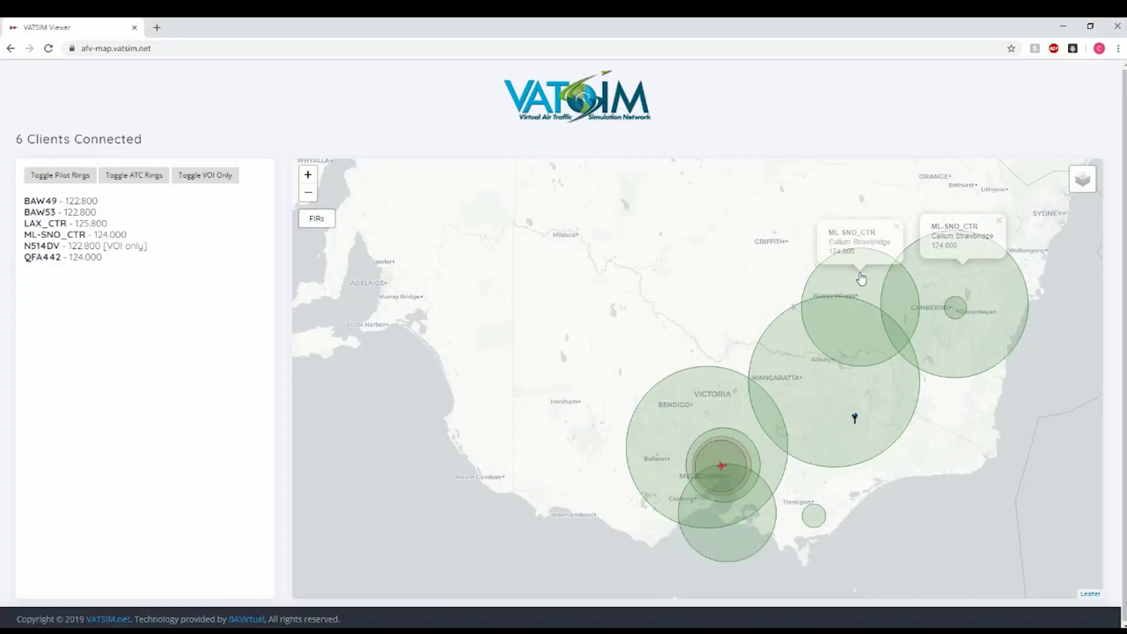
click(839, 394)
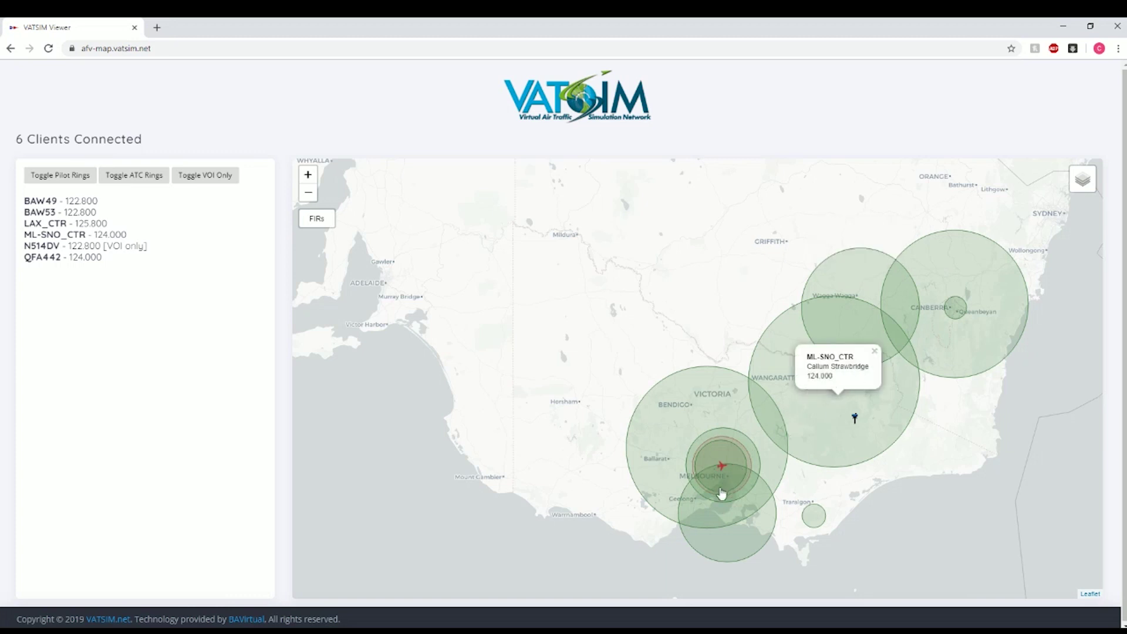
Step: Hide the ATC rings, check the QFA442 pilot popup, then show ATC rings again
scroll(755, 503, up, 1)
scroll(755, 503, up, 1)
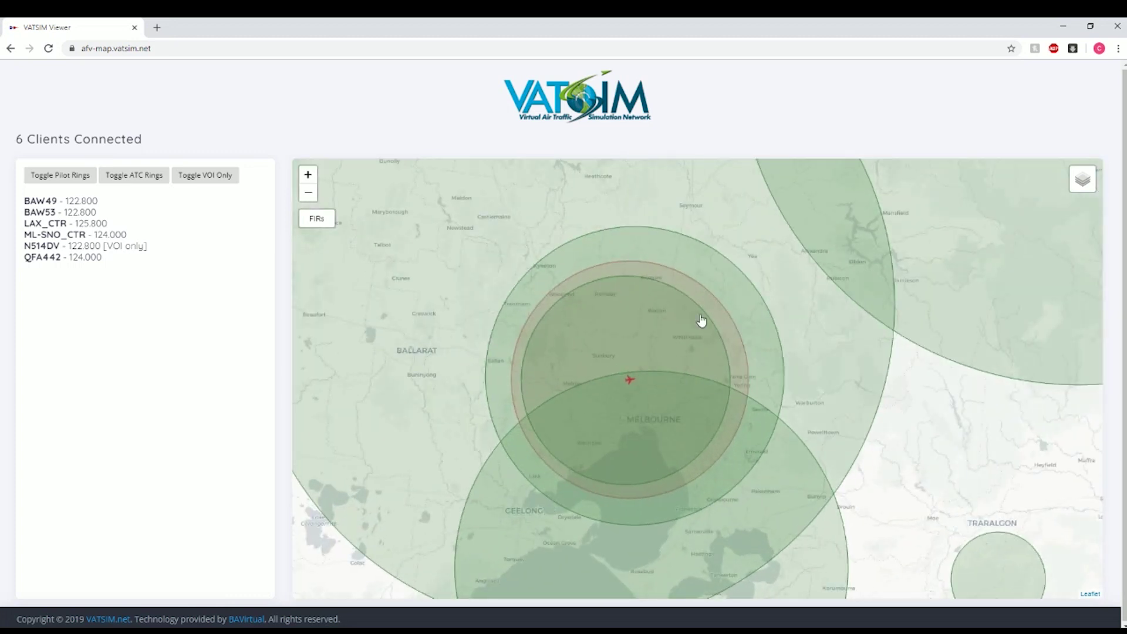
click(120, 176)
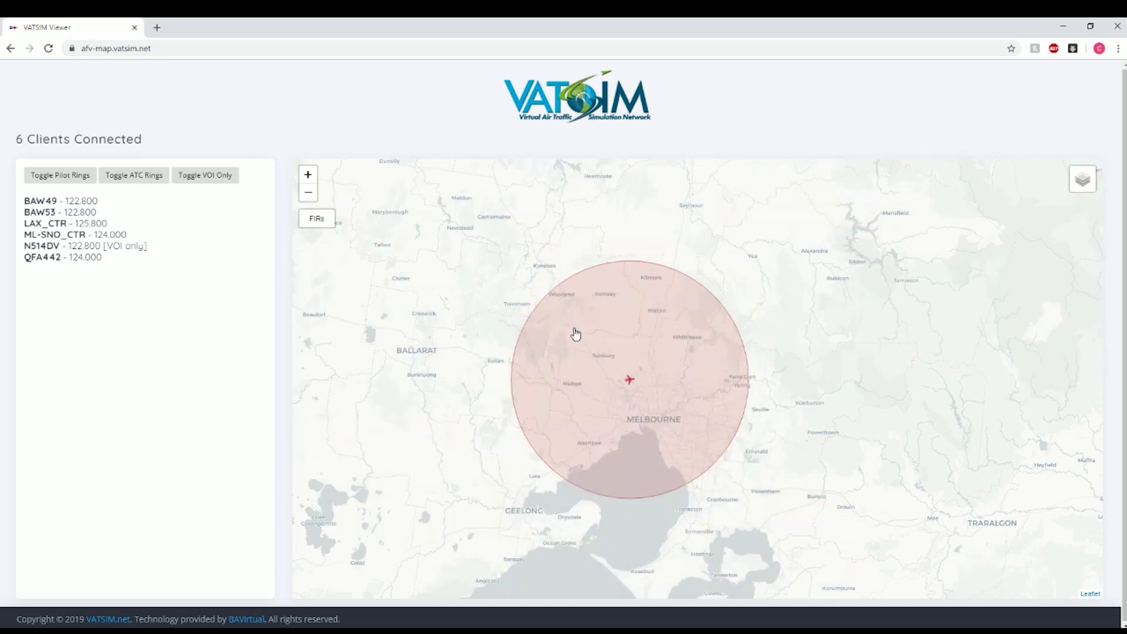
click(628, 421)
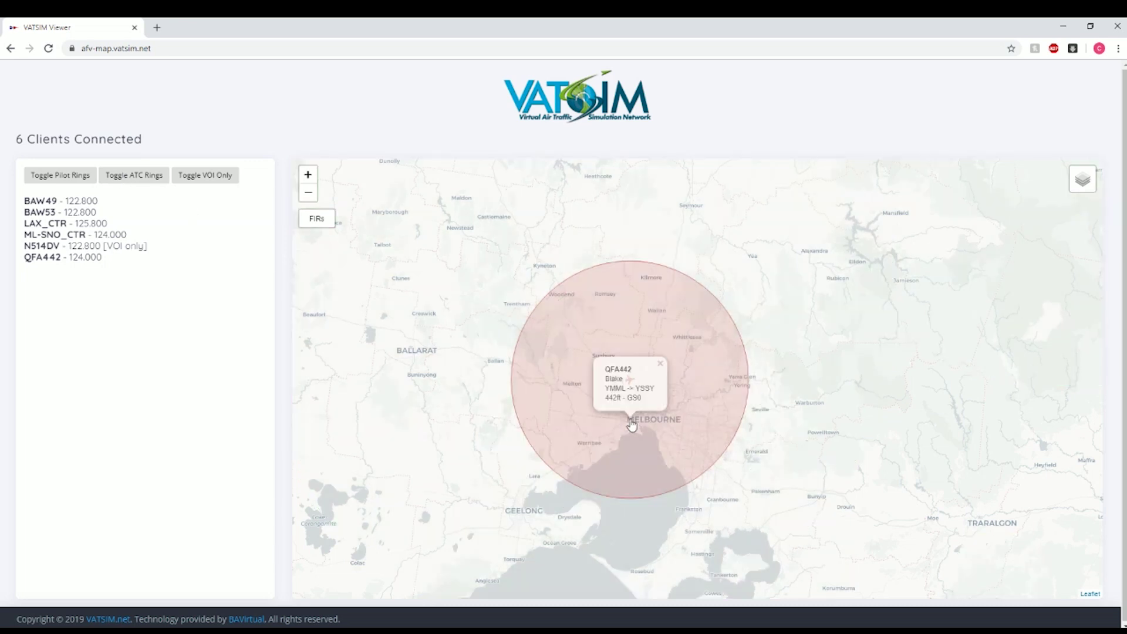
click(660, 363)
scroll(671, 388, down, 1)
scroll(672, 389, down, 2)
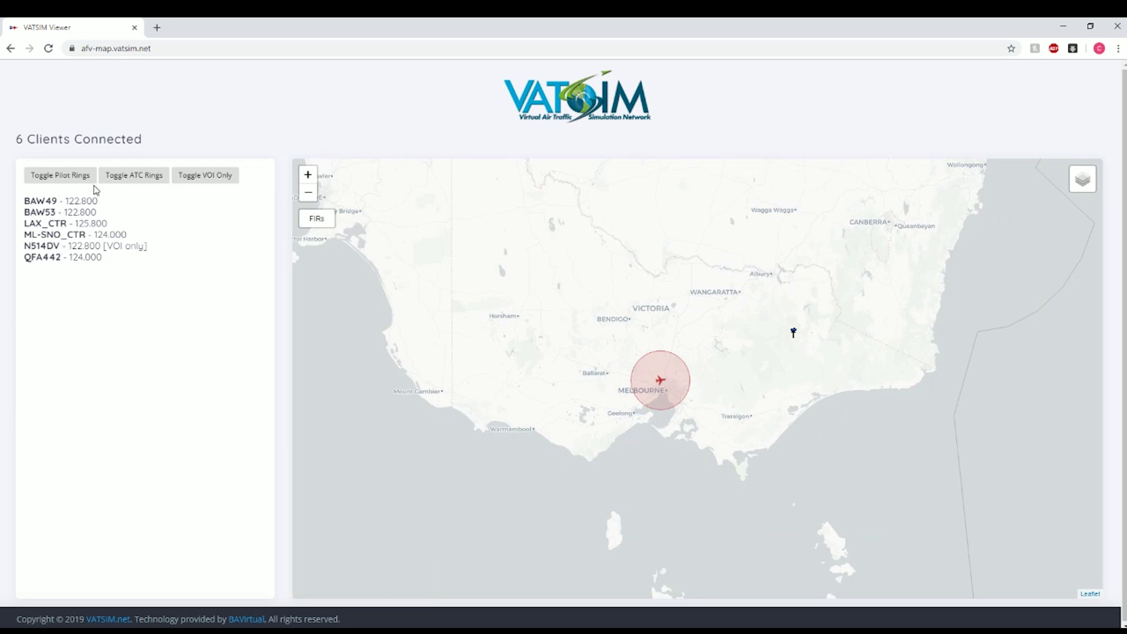
click(137, 178)
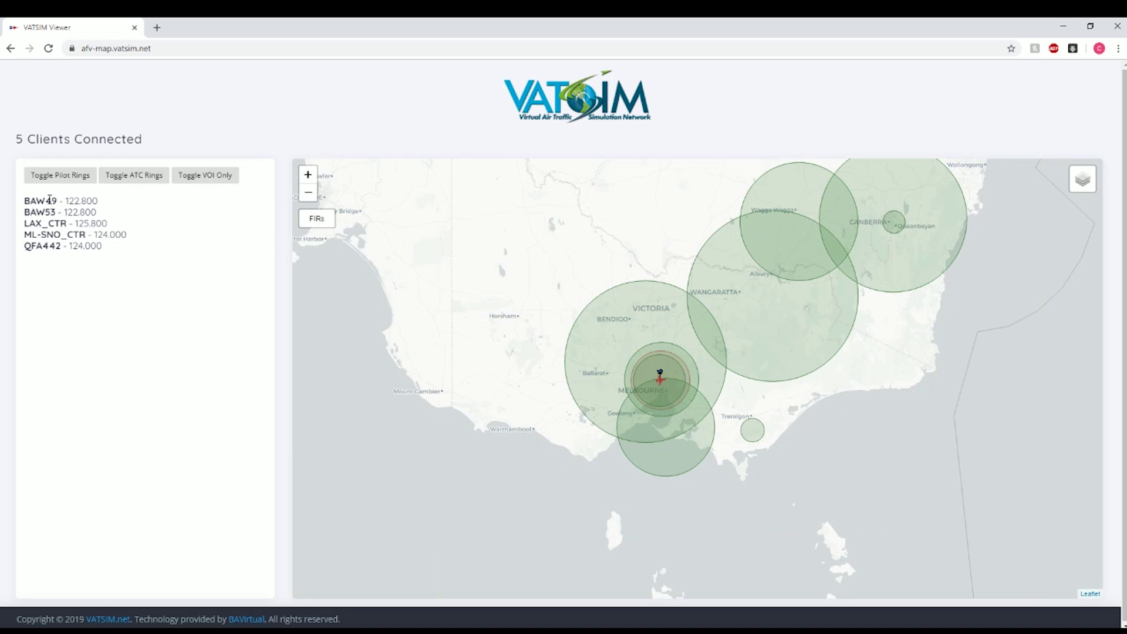
Step: Review the connected clients list showing ML-SNO_CTR on 124.000 and zoom the map
drag(51, 200, 129, 268)
click(130, 268)
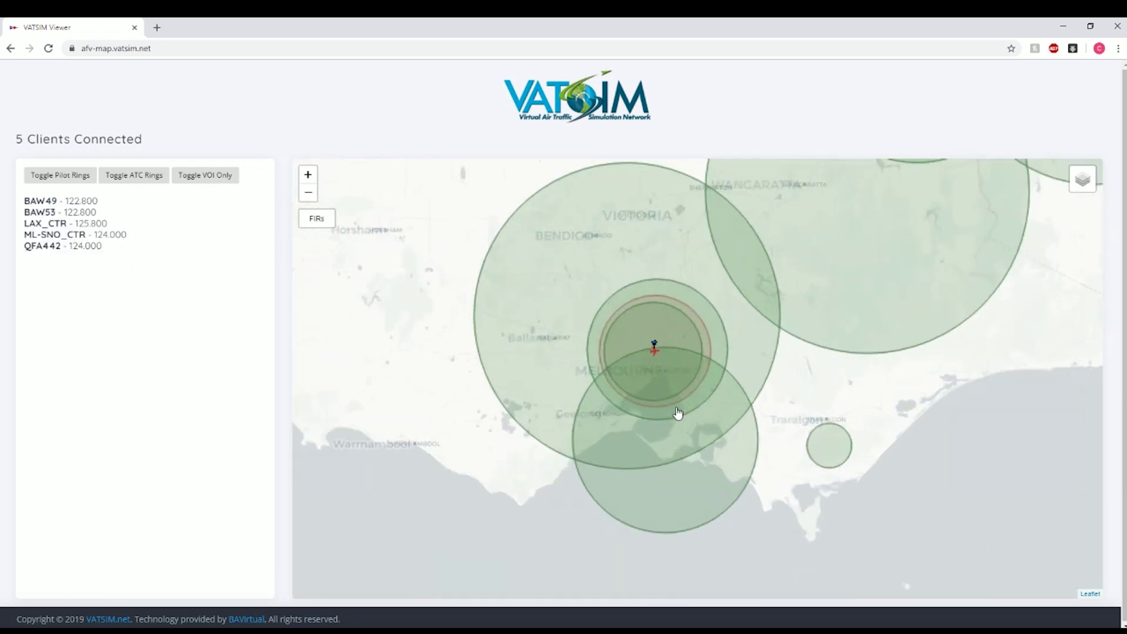
scroll(666, 418, up, 1)
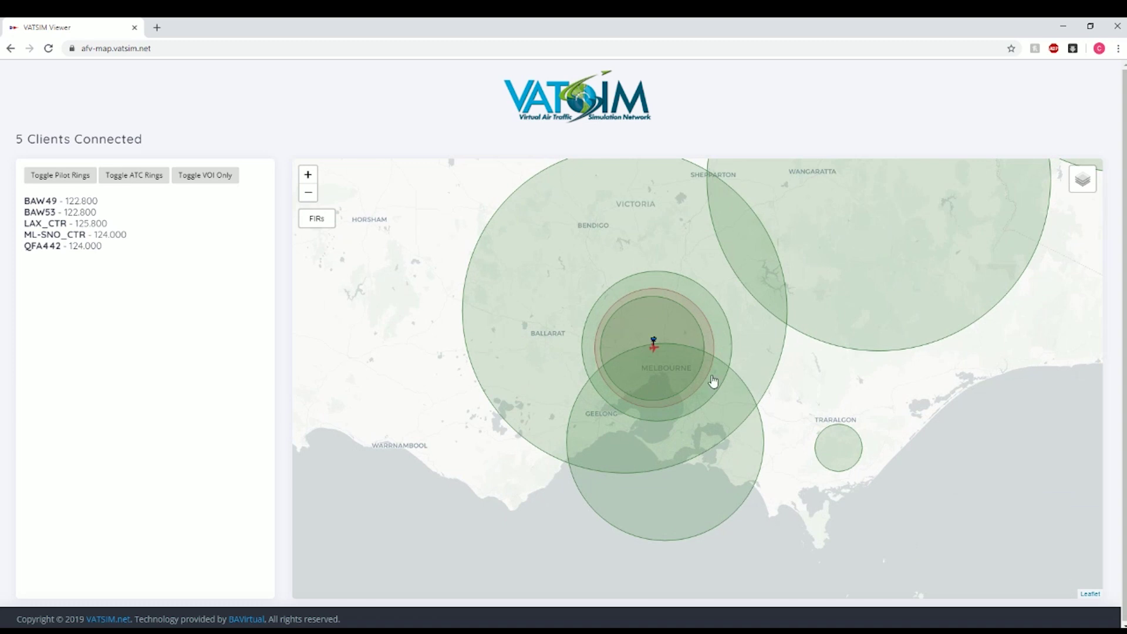
scroll(656, 356, up, 1)
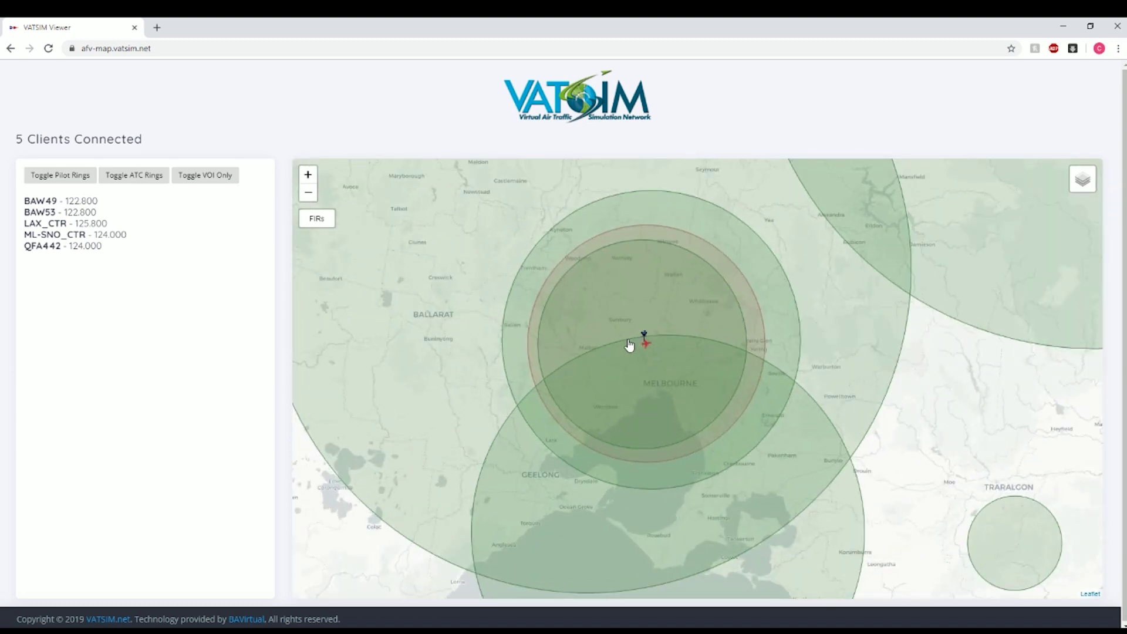
scroll(648, 373, down, 1)
scroll(687, 352, down, 2)
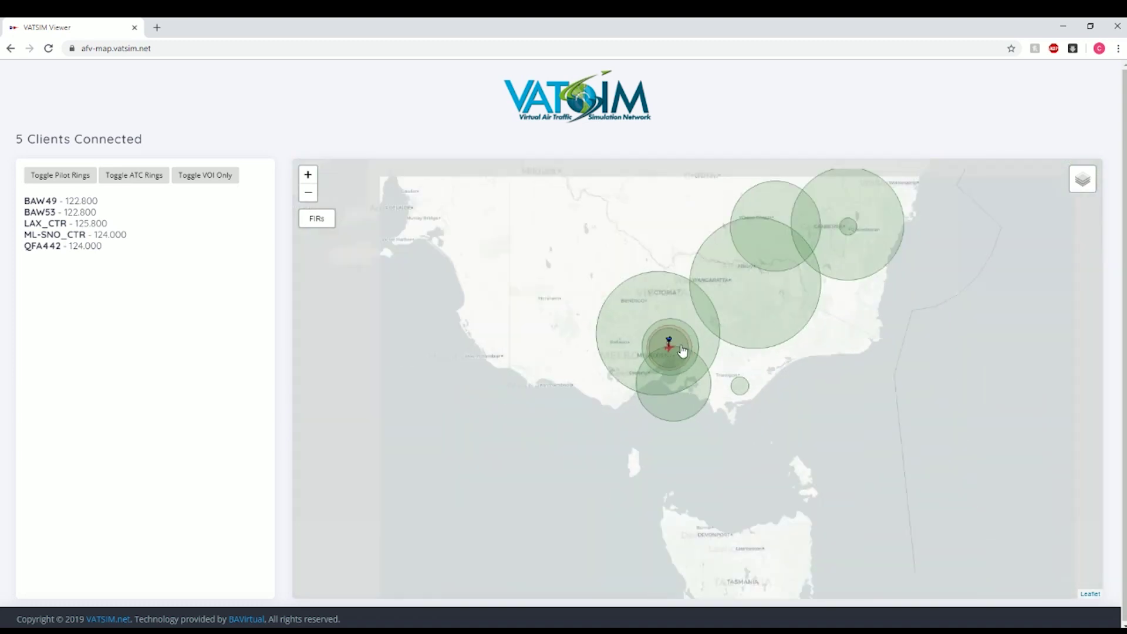